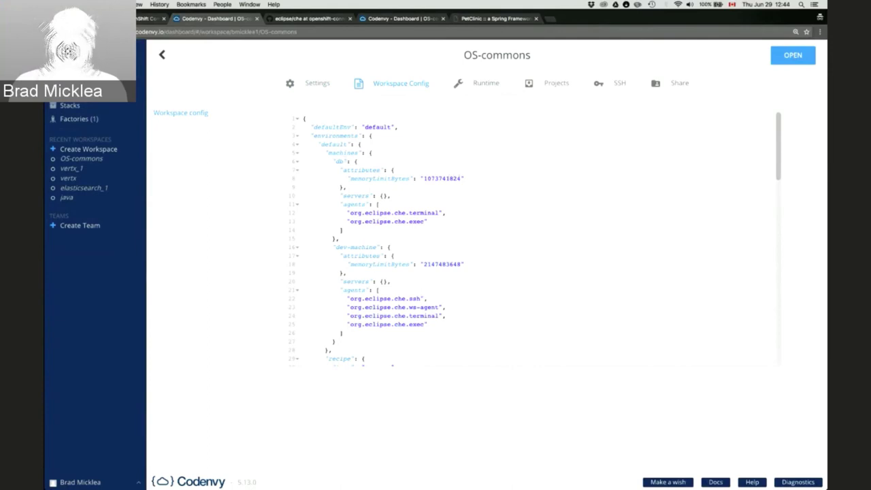
Review the OS-commons workspace config from the machine definitions down to the web-java-petclinic project's source and branch settings.
{"action": "scroll", "coordinate": [550, 263], "scroll_direction": "down", "scroll_amount": 1}
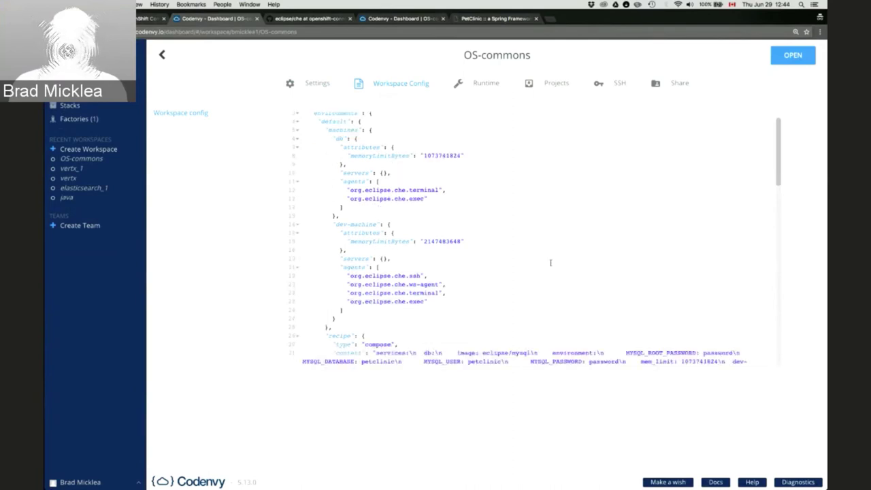
{"action": "scroll", "coordinate": [550, 263], "scroll_direction": "down", "scroll_amount": 2}
{"action": "scroll", "coordinate": [551, 263], "scroll_direction": "down", "scroll_amount": 4}
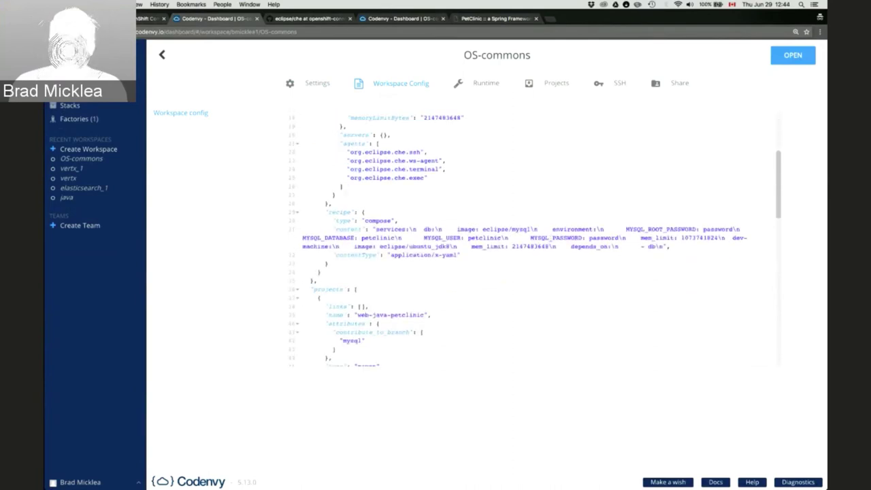
{"action": "scroll", "coordinate": [464, 266], "scroll_direction": "down", "scroll_amount": 5}
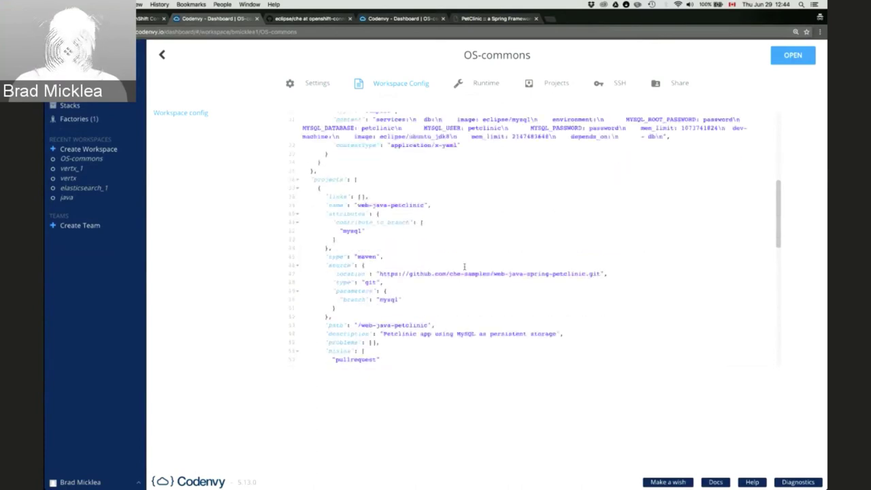
{"action": "scroll", "coordinate": [464, 266], "scroll_direction": "down", "scroll_amount": 3}
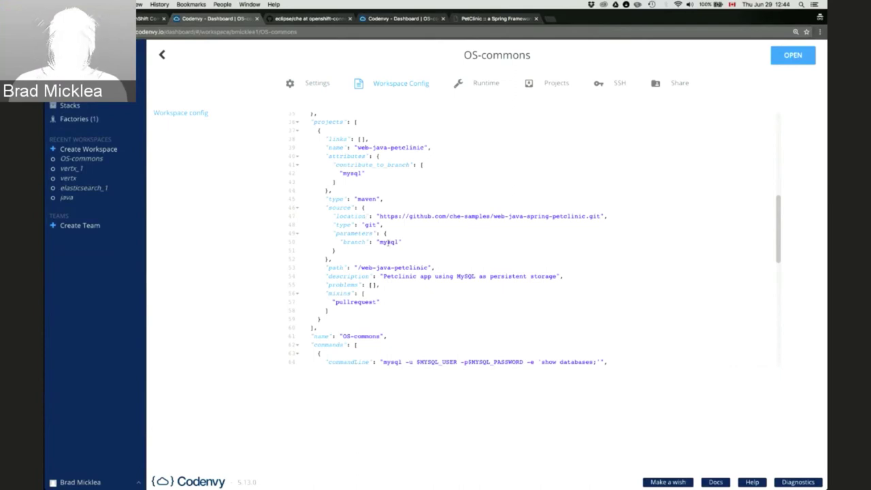
{"action": "left_click", "coordinate": [454, 244]}
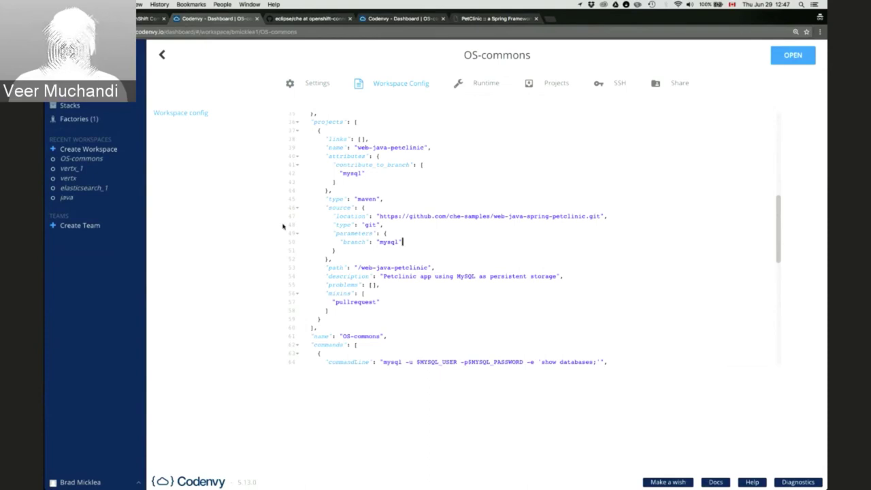
Open the Eclipse Che documentation from the Eclipse Che website in a new browser tab, and close the site's home page.
{"action": "left_click", "coordinate": [552, 19]}
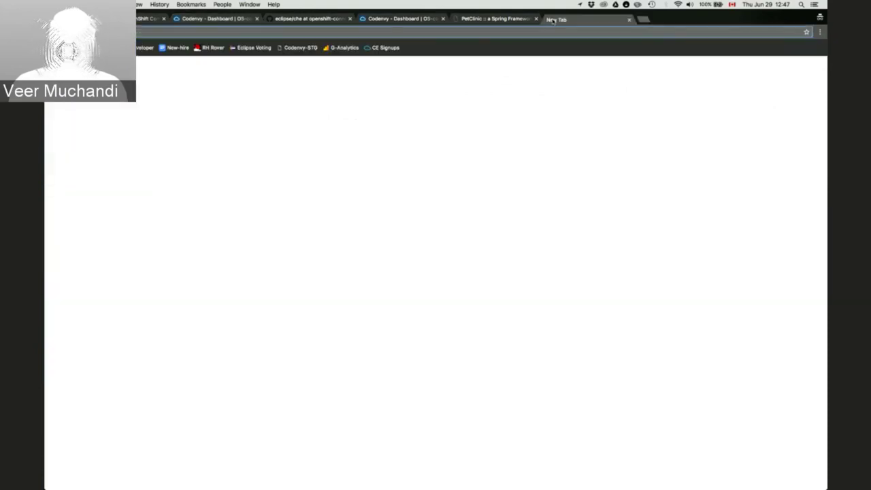
{"action": "key", "text": "Down"}
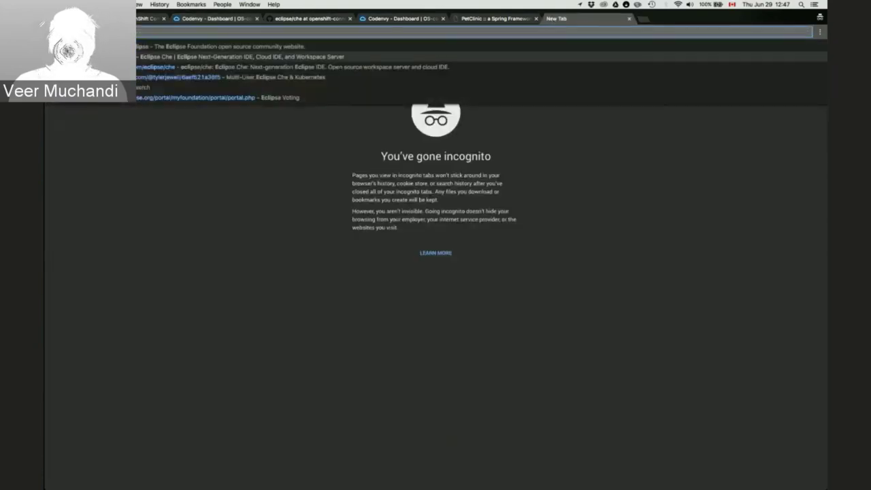
{"action": "key", "text": "Return"}
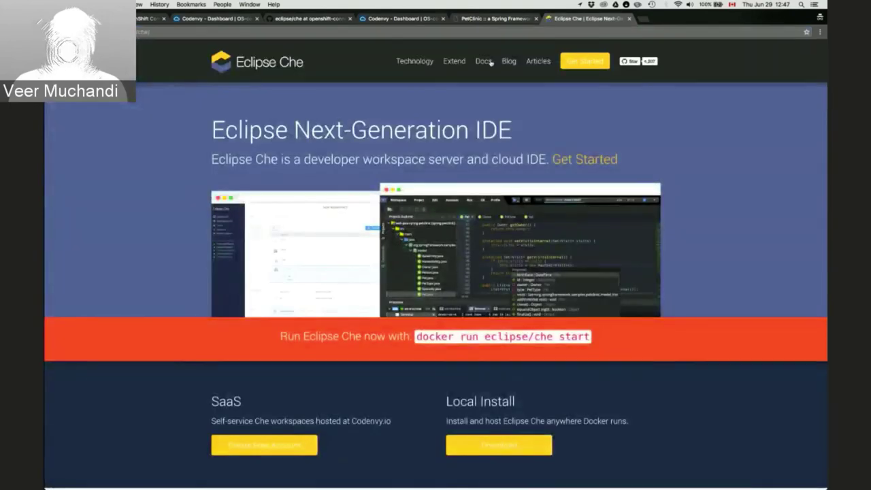
{"action": "left_click", "coordinate": [485, 61]}
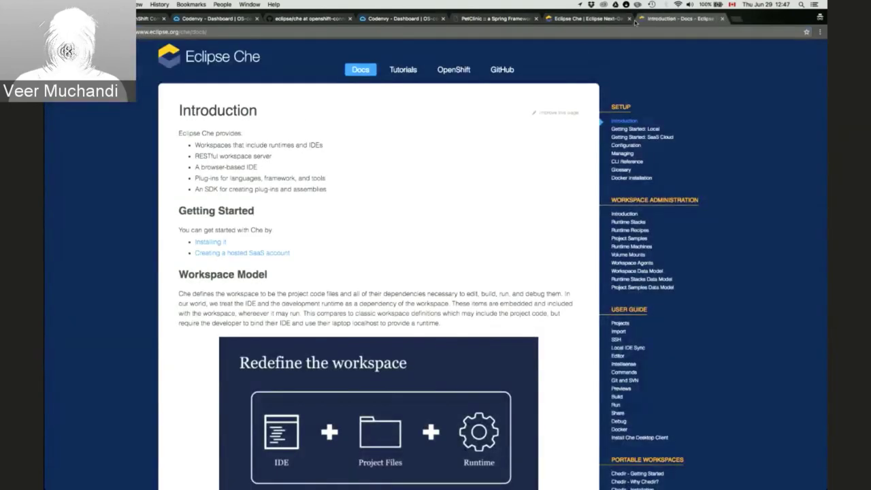
{"action": "left_click", "coordinate": [629, 18]}
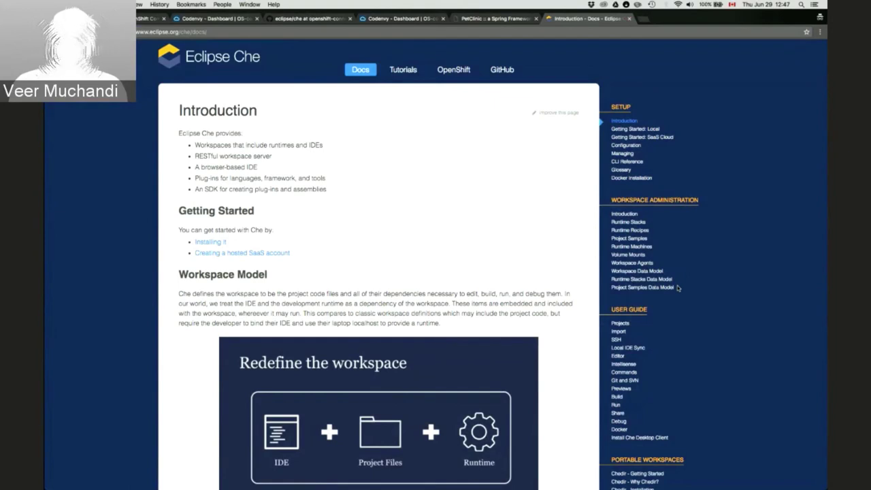
Open the Local IDE Sync page of the user guide and read its Mount And Sync section.
{"action": "left_click", "coordinate": [630, 347]}
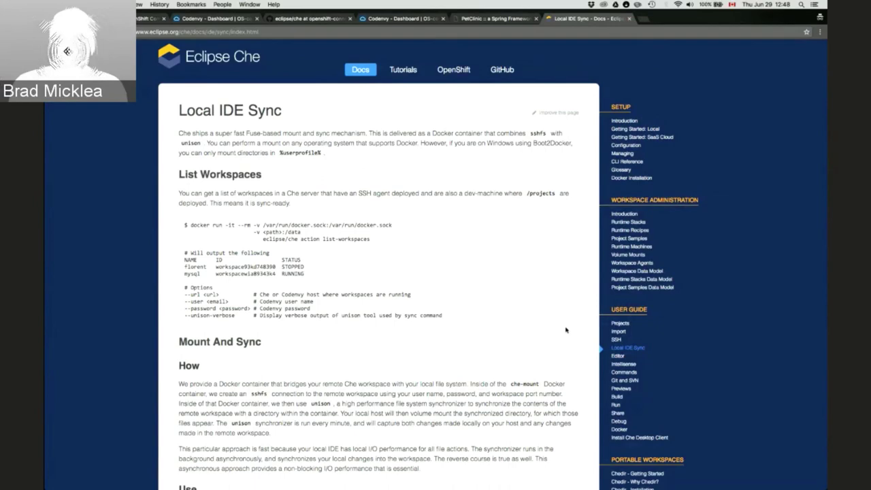
{"action": "scroll", "coordinate": [566, 330], "scroll_direction": "down", "scroll_amount": 5}
{"action": "scroll", "coordinate": [565, 329], "scroll_direction": "up", "scroll_amount": 1}
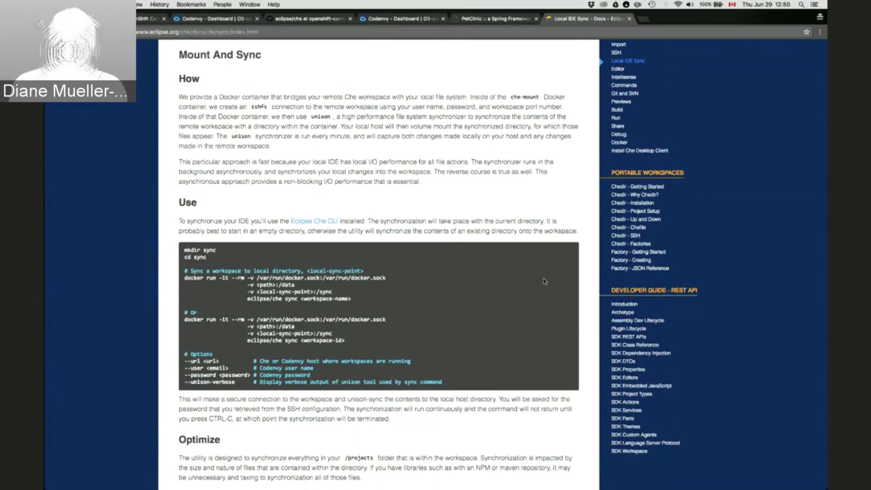
In the Codenvy dashboard, create a factory named "os-commons" from the OS-commons workspace.
{"action": "left_click", "coordinate": [242, 19]}
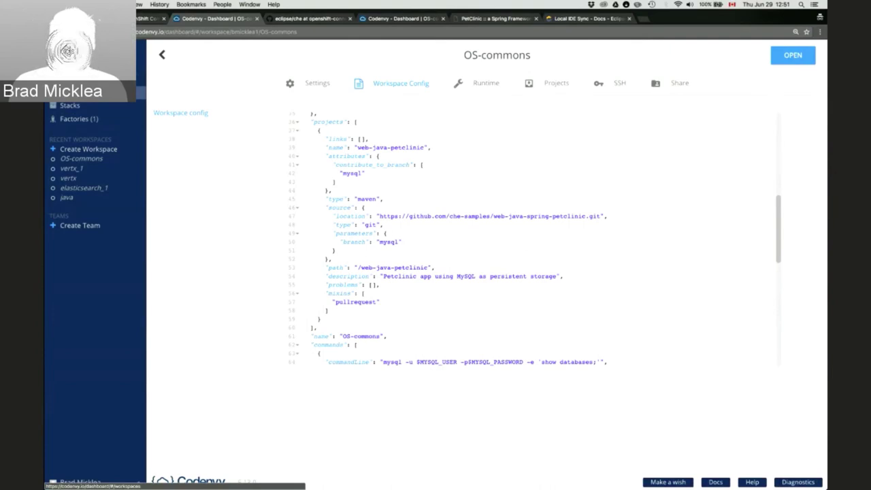
{"action": "left_click", "coordinate": [70, 105]}
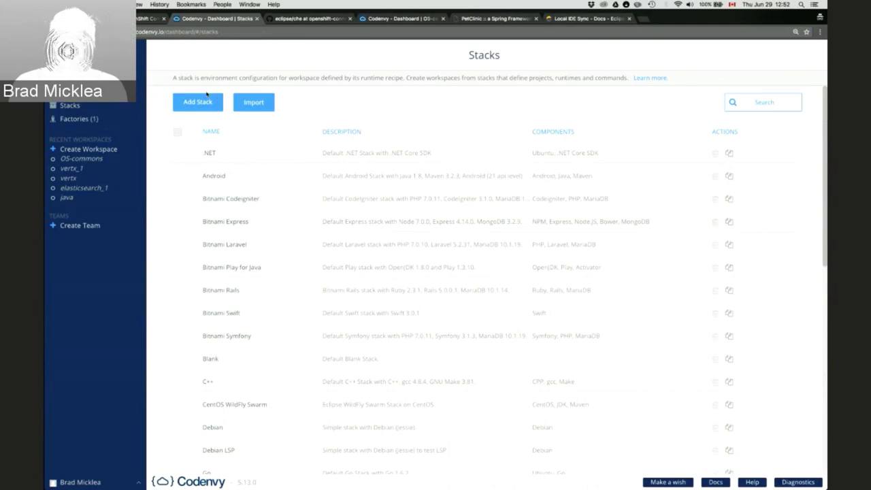
{"action": "left_click", "coordinate": [76, 119]}
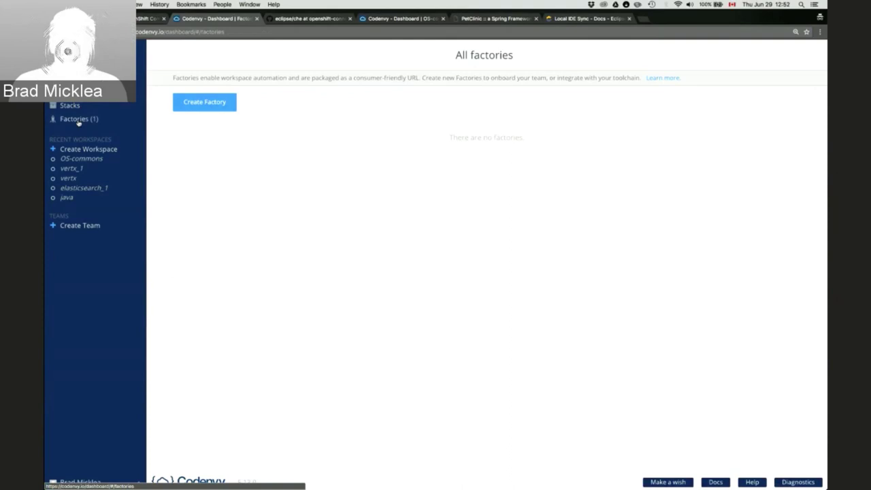
{"action": "left_click", "coordinate": [206, 101]}
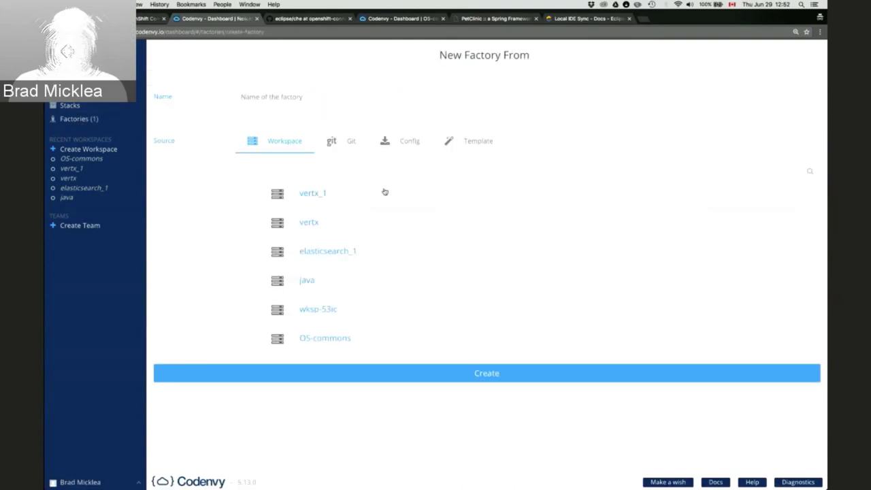
{"action": "left_click", "coordinate": [342, 347]}
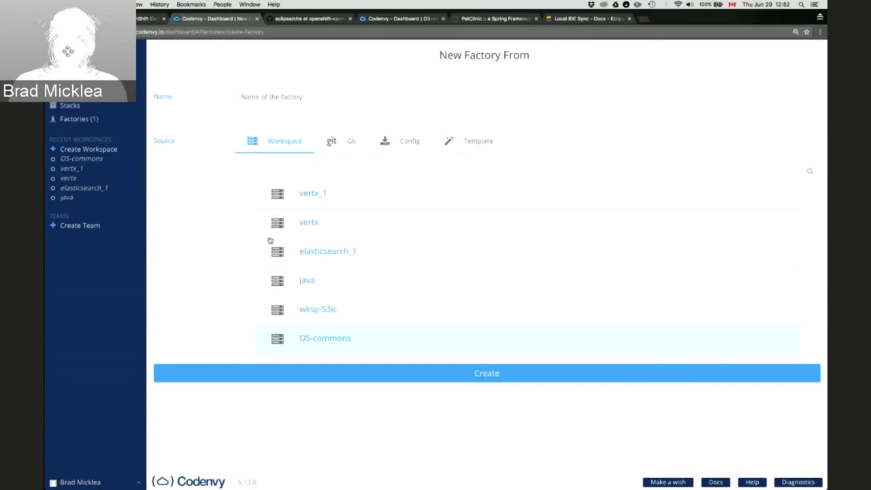
{"action": "left_click", "coordinate": [316, 102]}
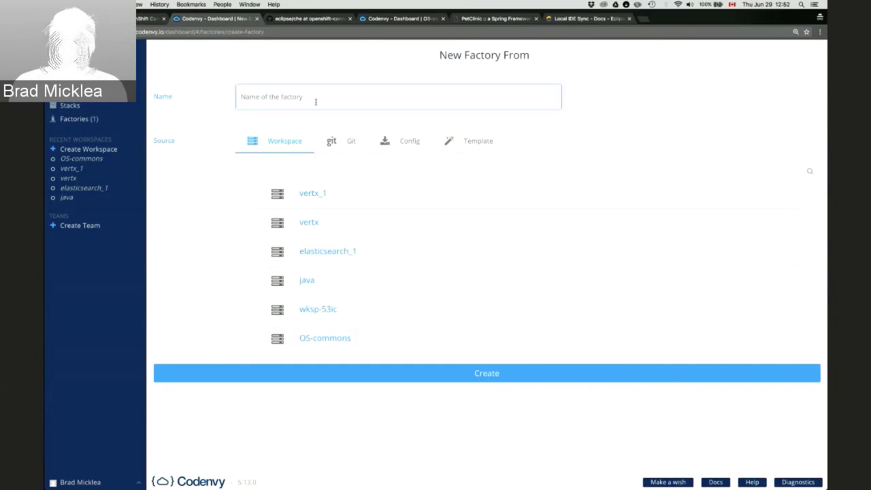
{"action": "type", "text": "os-commons"}
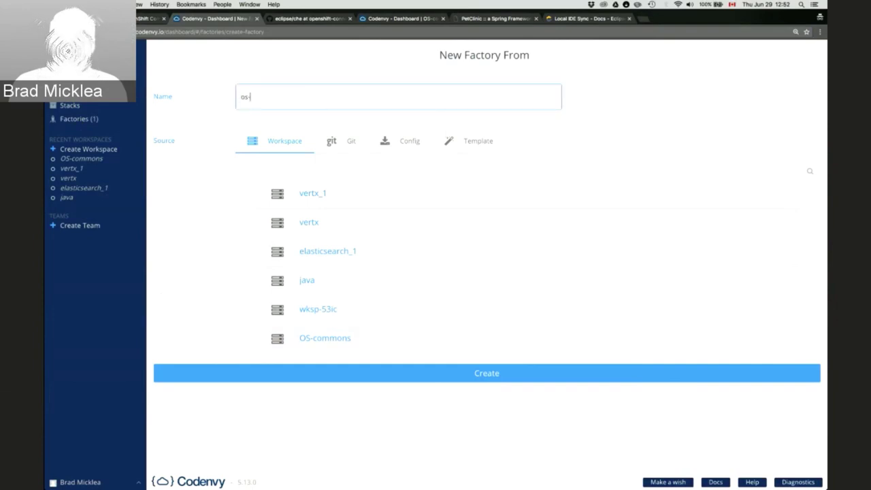
{"action": "left_click", "coordinate": [507, 374]}
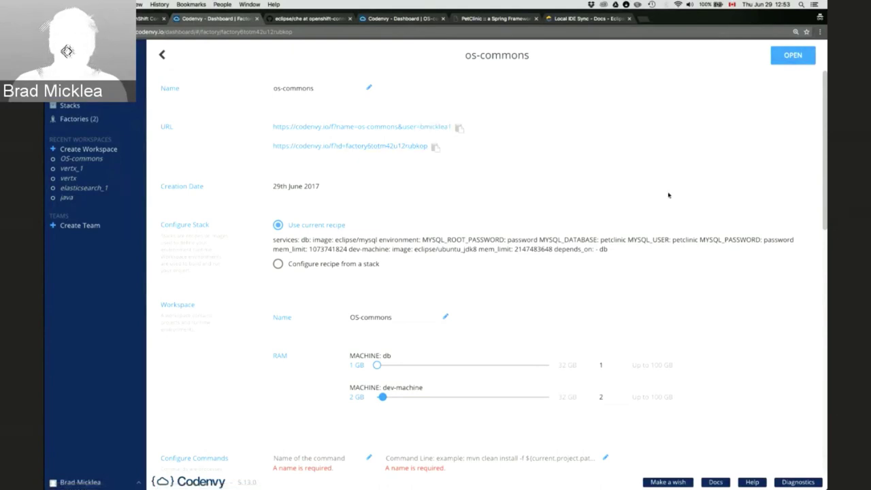
Delete the "show databases" command from the os-commons factory and look over its remaining commands, actions and configuration.
{"action": "scroll", "coordinate": [668, 195], "scroll_direction": "down", "scroll_amount": 3}
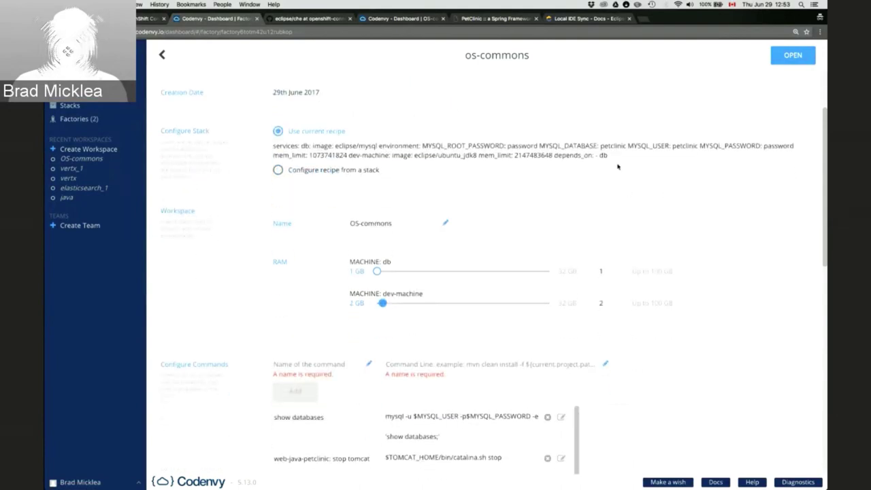
{"action": "scroll", "coordinate": [647, 194], "scroll_direction": "down", "scroll_amount": 5}
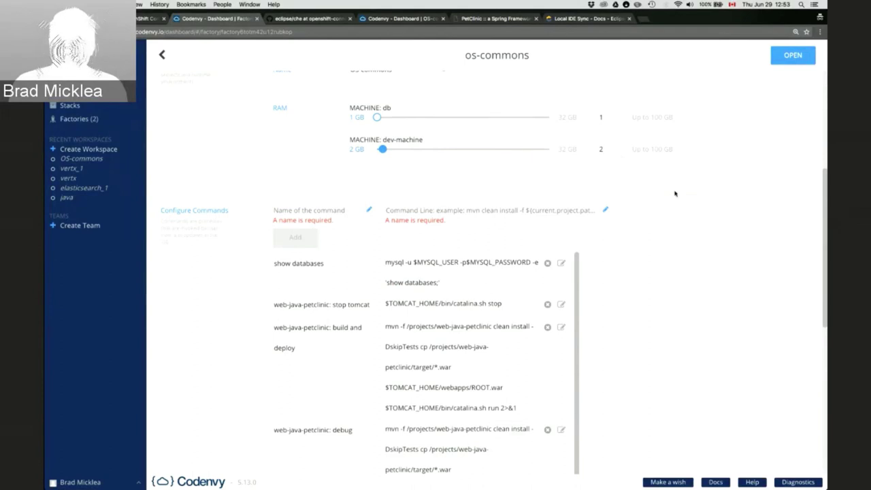
{"action": "scroll", "coordinate": [704, 297], "scroll_direction": "down", "scroll_amount": 4}
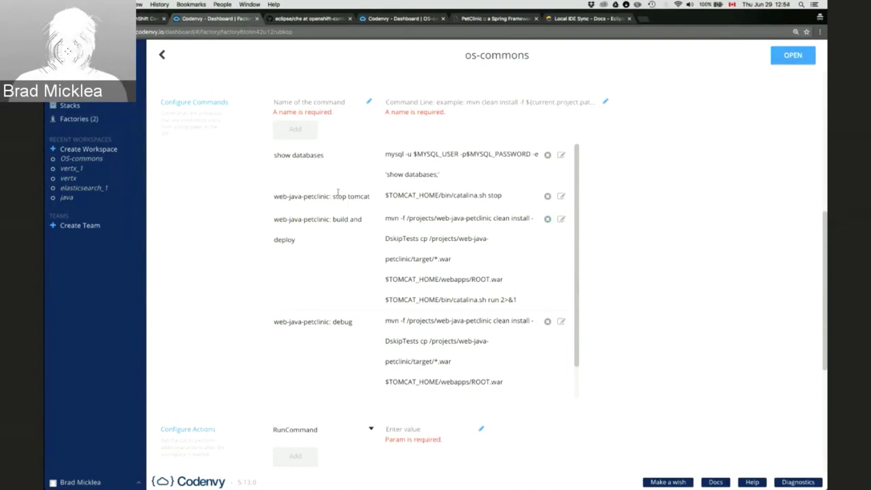
{"action": "left_click", "coordinate": [547, 155]}
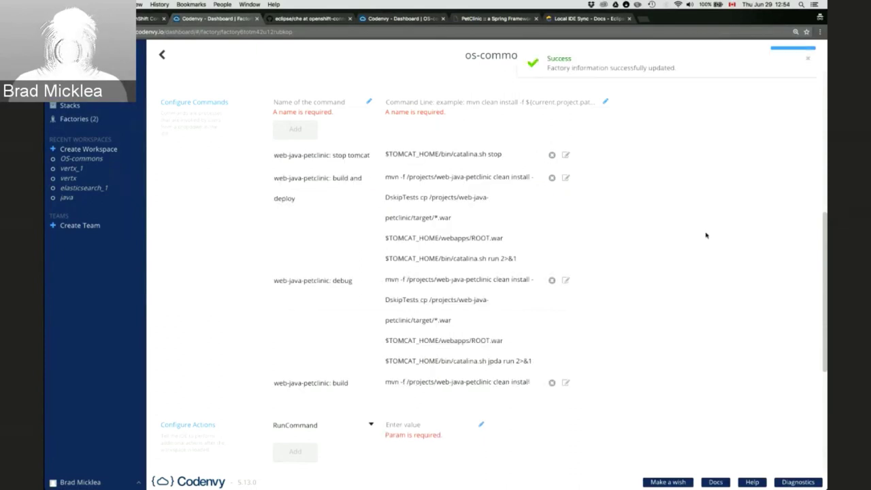
{"action": "scroll", "coordinate": [706, 235], "scroll_direction": "down", "scroll_amount": 4}
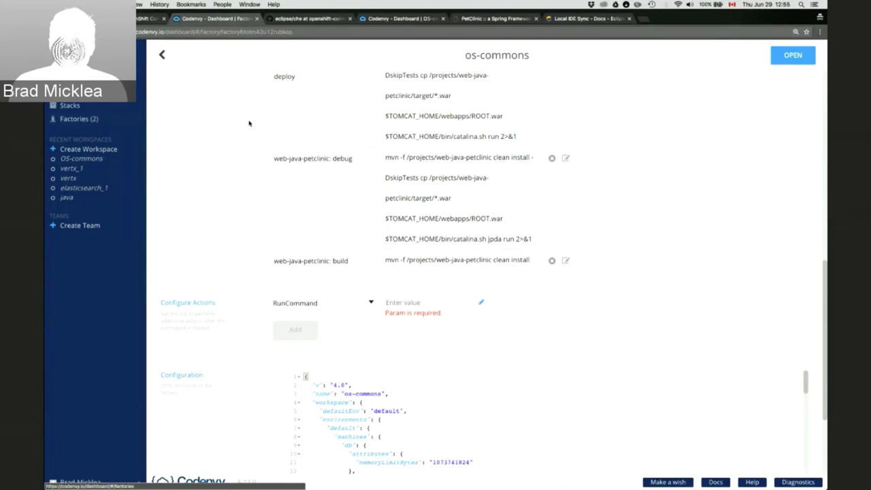
{"action": "scroll", "coordinate": [248, 121], "scroll_direction": "up", "scroll_amount": 5}
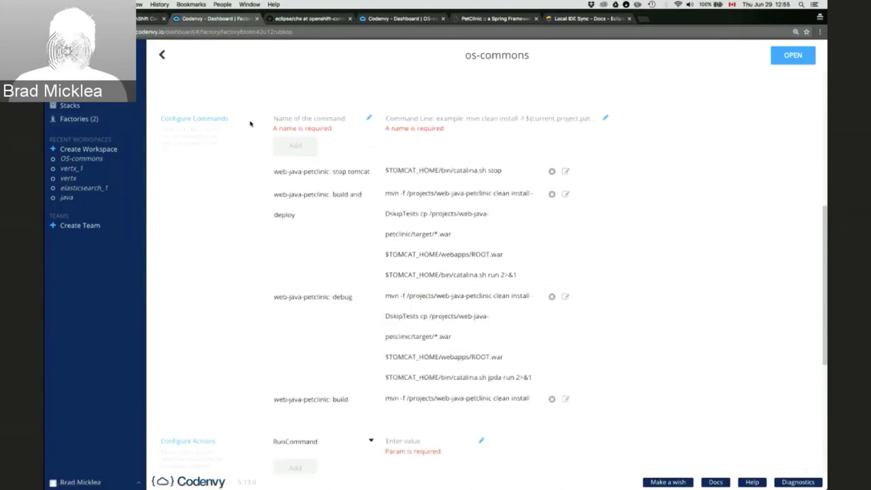
{"action": "scroll", "coordinate": [250, 123], "scroll_direction": "up", "scroll_amount": 3}
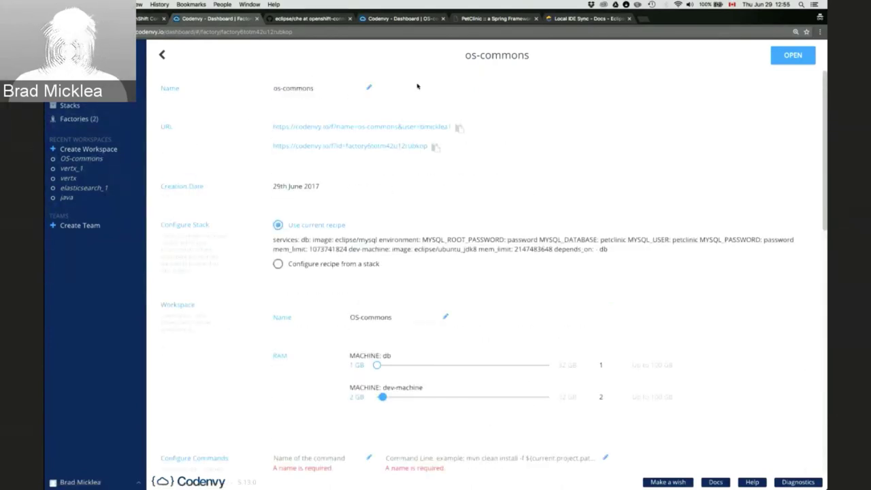
Open the "Chedir - Why Chedir?" page under Portable Workspaces in the Eclipse Che documentation.
{"action": "left_click", "coordinate": [585, 19]}
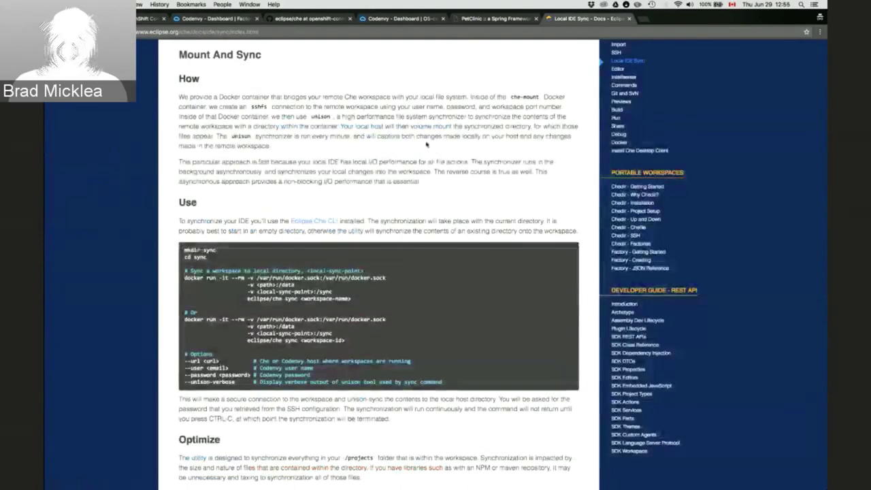
{"action": "left_click", "coordinate": [652, 195]}
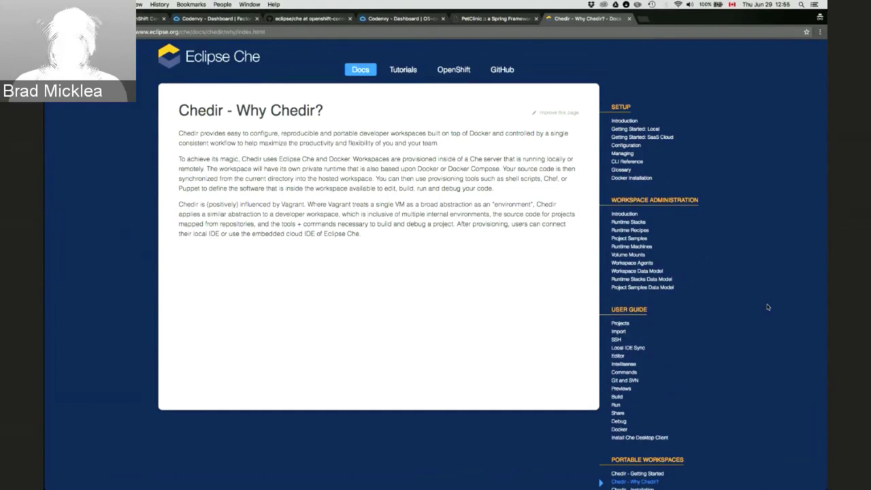
Switch to the eclipse/che repository on GitHub, enlarge the page and show its issues.
{"action": "left_click", "coordinate": [217, 19]}
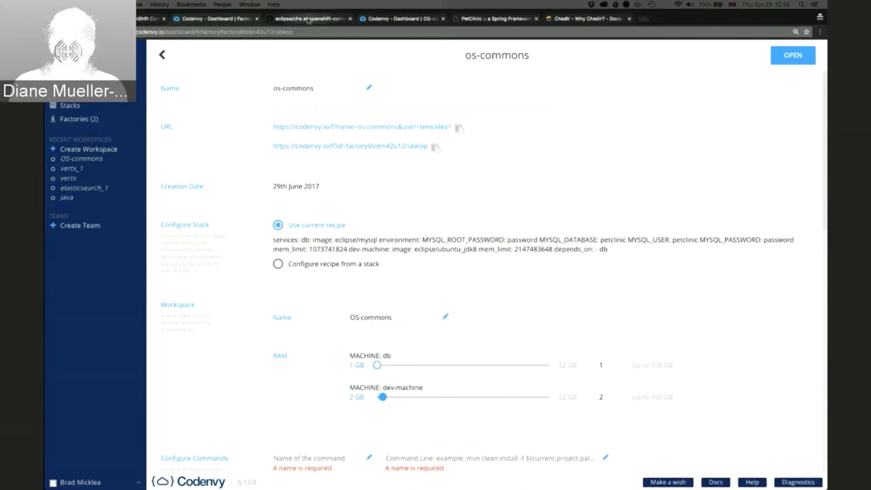
{"action": "left_click", "coordinate": [307, 20]}
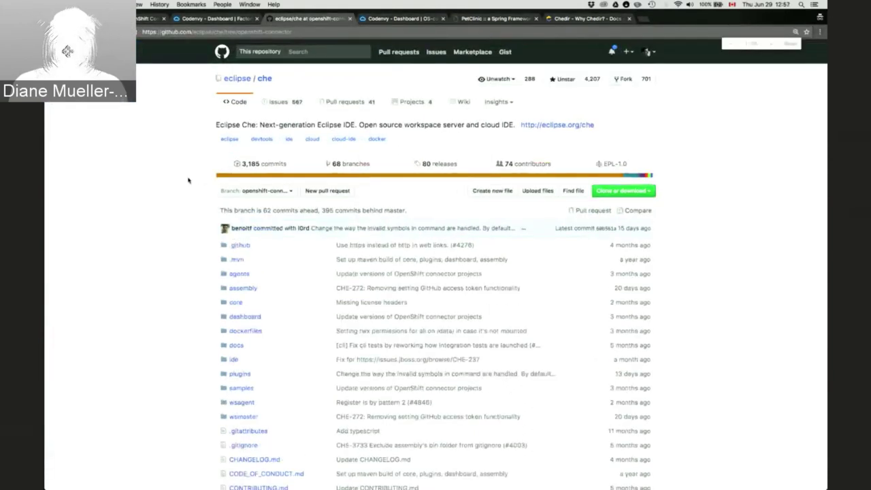
{"action": "key", "text": "super+plus"}
{"action": "key", "text": "super+plus"}
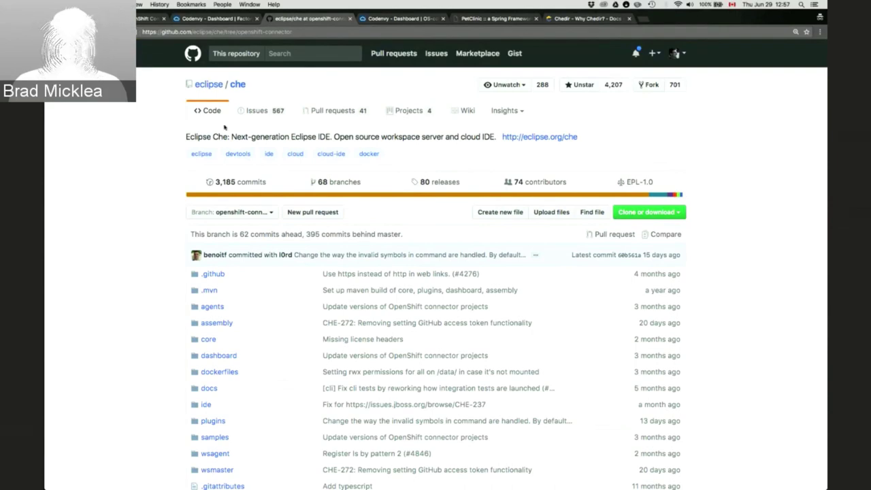
{"action": "left_click", "coordinate": [257, 115]}
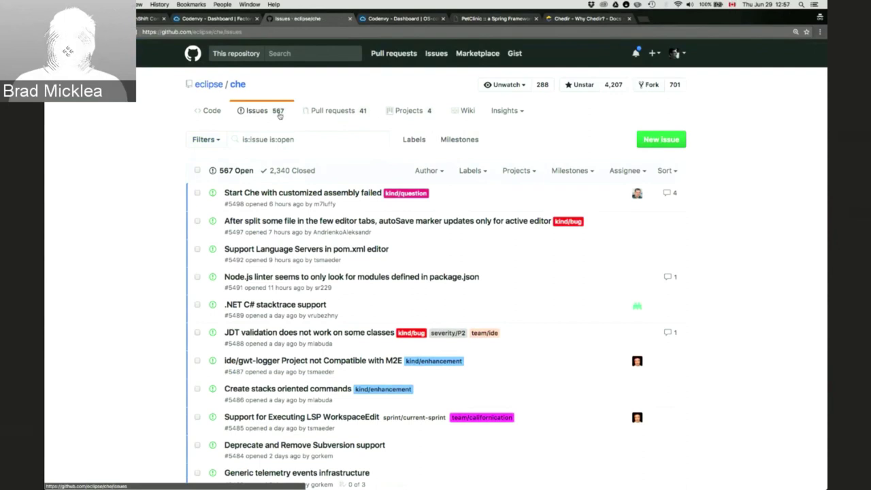
Open the Roadmap page in the wiki of the eclipse/che repository.
{"action": "left_click", "coordinate": [308, 115]}
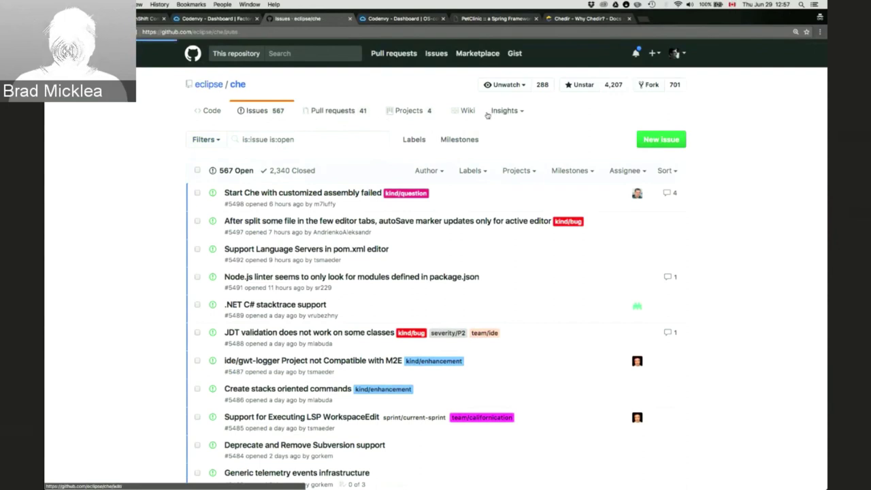
{"action": "left_click", "coordinate": [463, 111]}
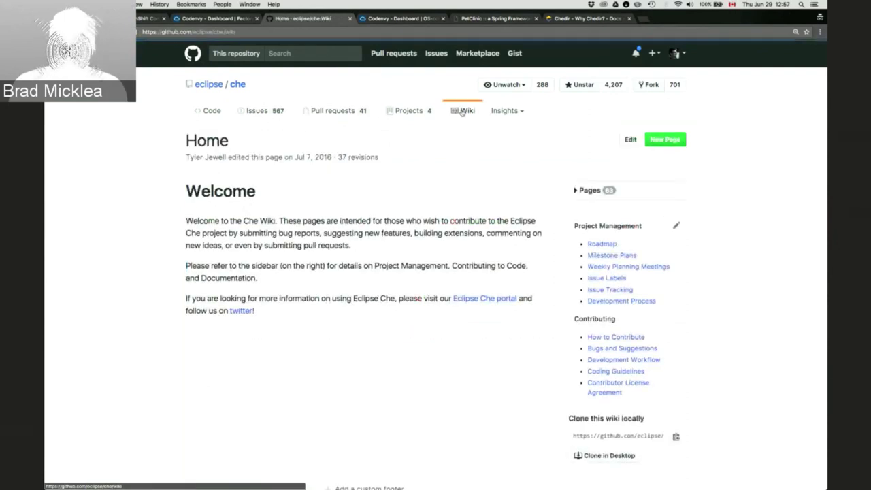
{"action": "left_click", "coordinate": [605, 245]}
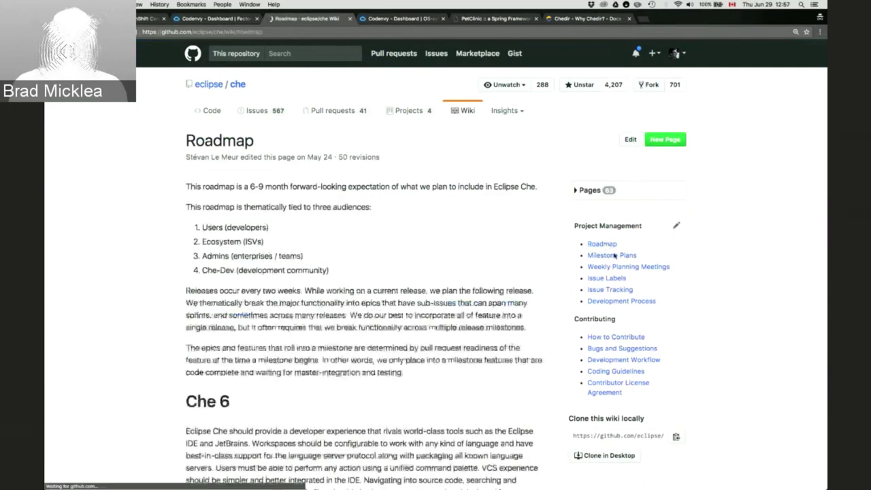